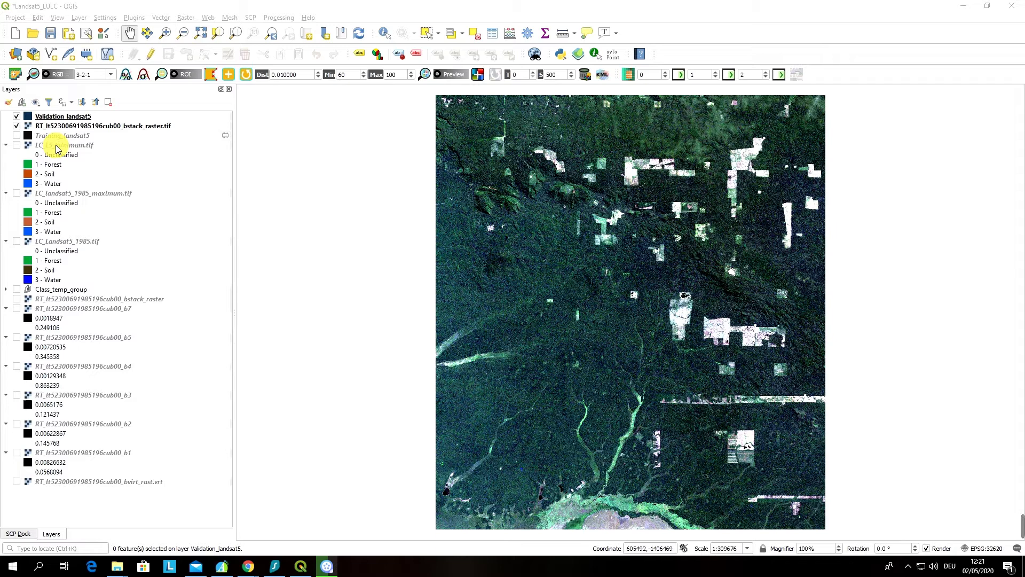
Step: Move LC_landsat5_1985_maximum.tif above LC_L5_minimum.tif in the Layers panel
{"action": "right_click", "coordinate": [57, 150]}
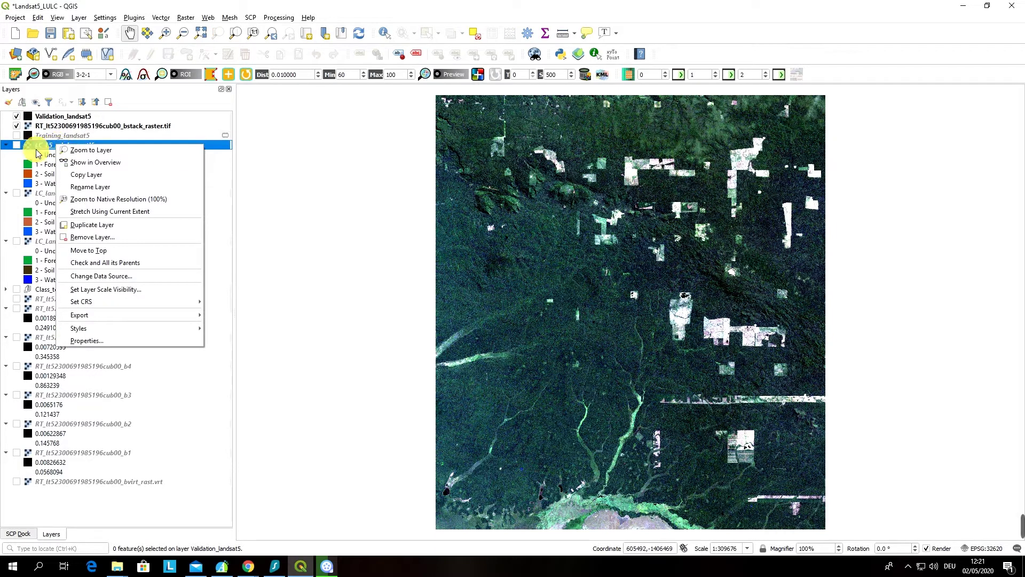
{"action": "left_click", "coordinate": [16, 145]}
{"action": "left_click", "coordinate": [16, 144]}
{"action": "left_click", "coordinate": [17, 116]}
{"action": "left_click", "coordinate": [16, 125]}
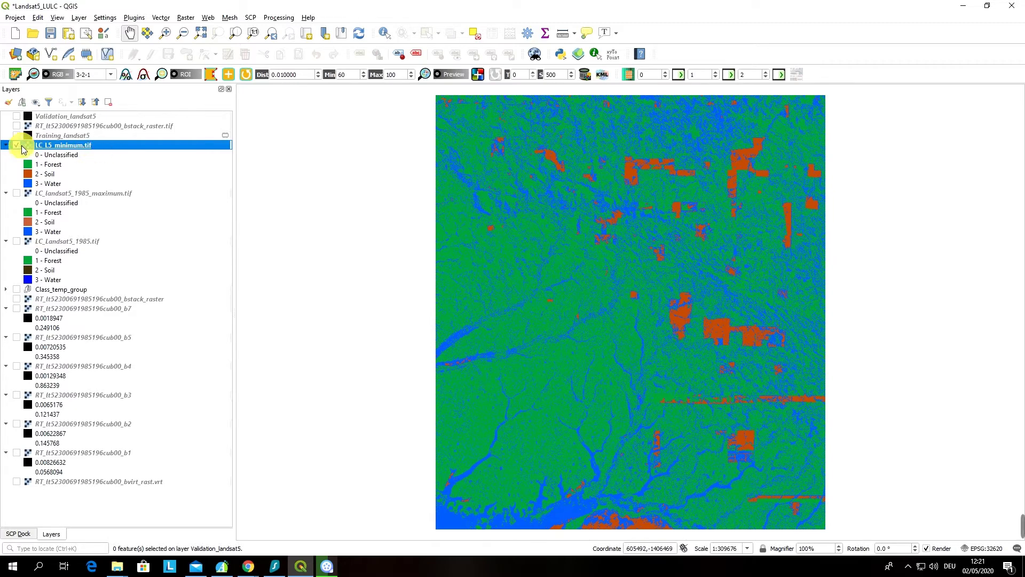
{"action": "left_click", "coordinate": [17, 144]}
{"action": "left_click", "coordinate": [17, 193]}
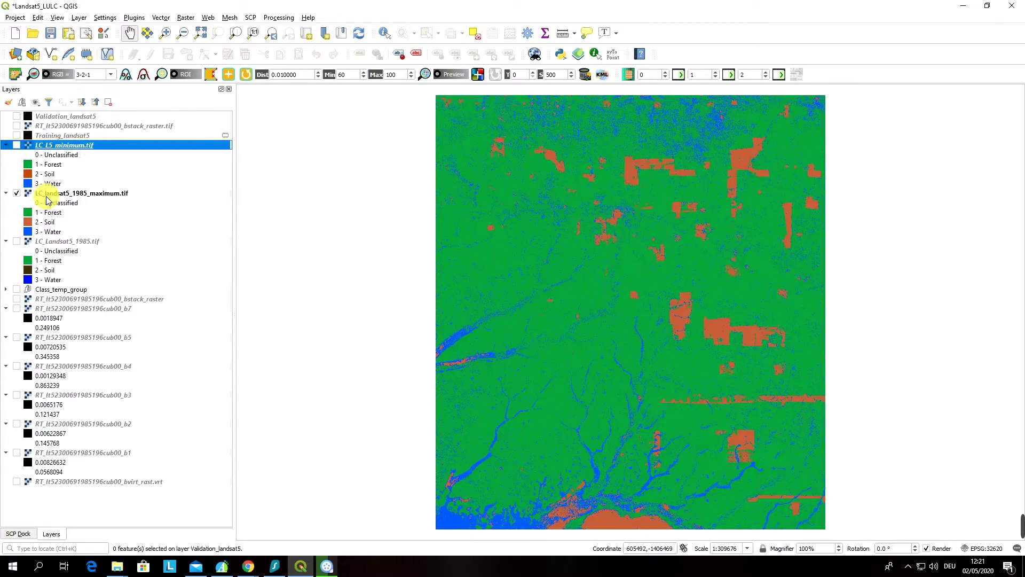
{"action": "left_click_drag", "start_coordinate": [54, 192], "coordinate": [54, 146]}
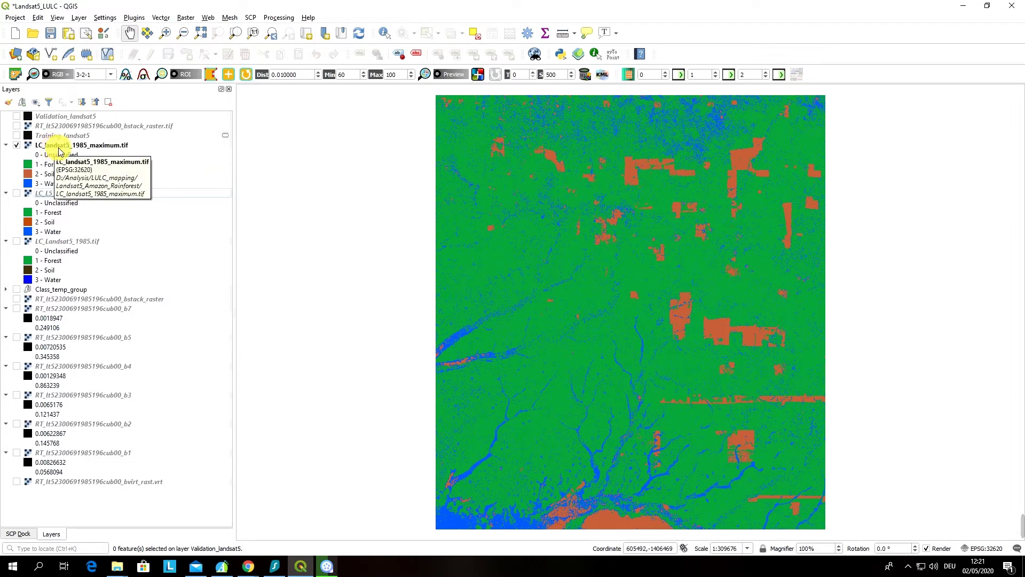
Step: Show only the Validation_landsat5 polygons and open their symbology settings
{"action": "left_click", "coordinate": [17, 118]}
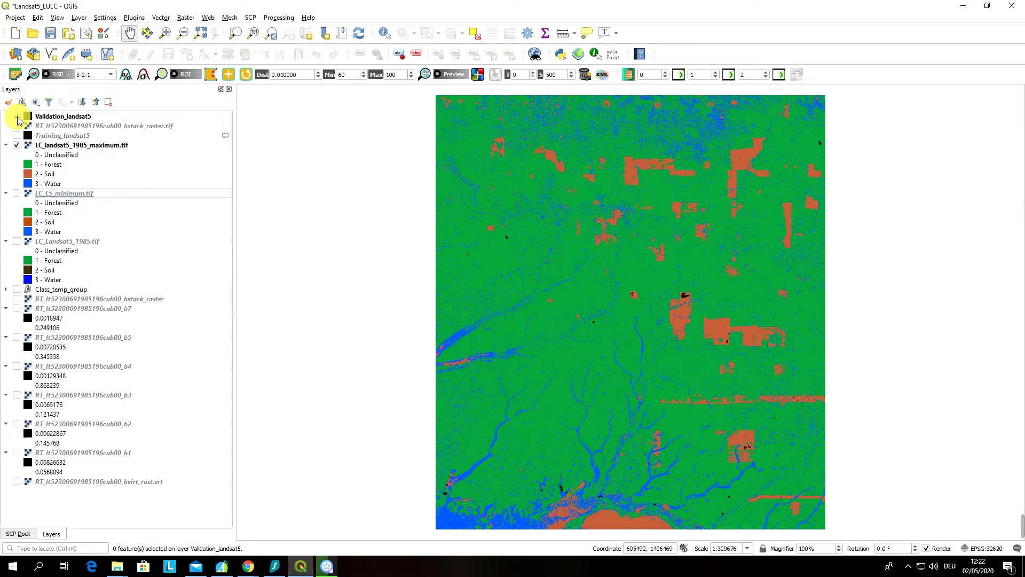
{"action": "left_click", "coordinate": [16, 144]}
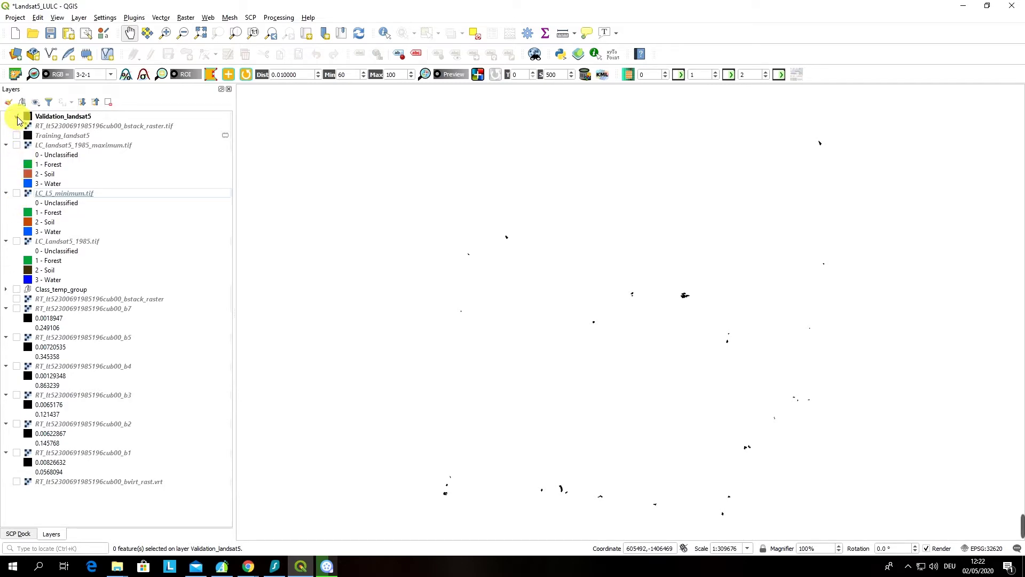
{"action": "left_click", "coordinate": [17, 117]}
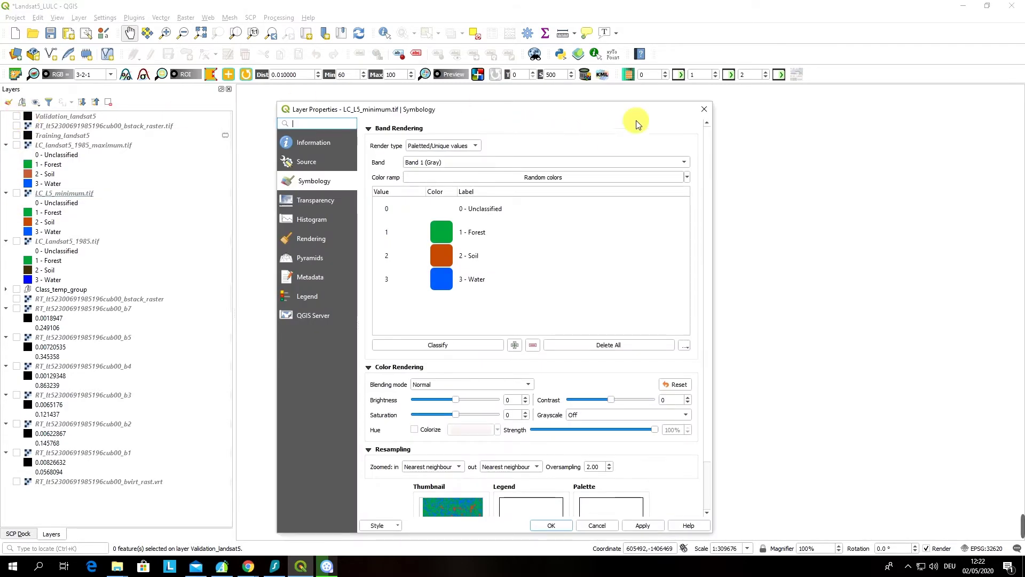
{"action": "left_click", "coordinate": [704, 109]}
{"action": "left_click", "coordinate": [17, 116]}
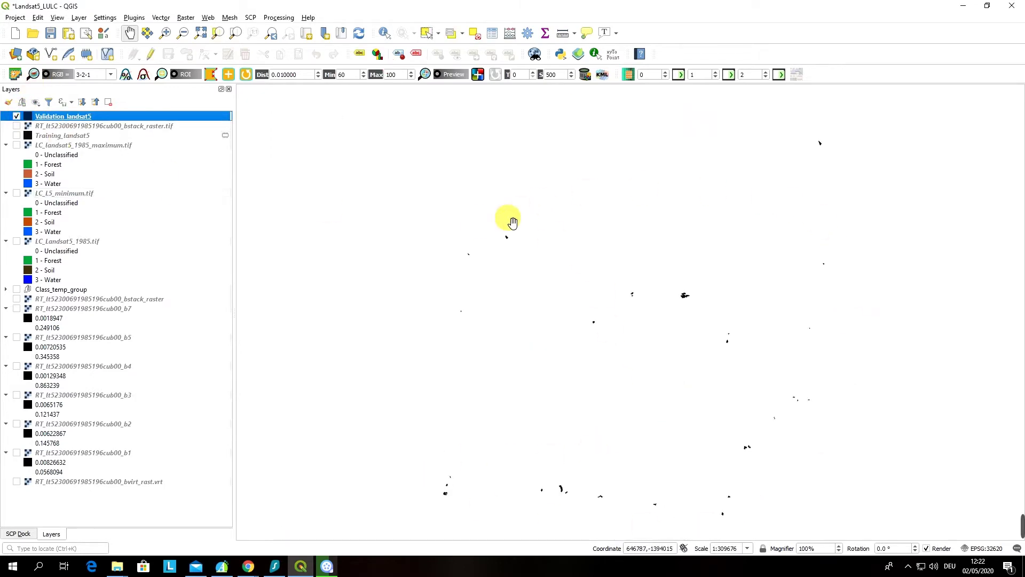
{"action": "double_click", "coordinate": [29, 117]}
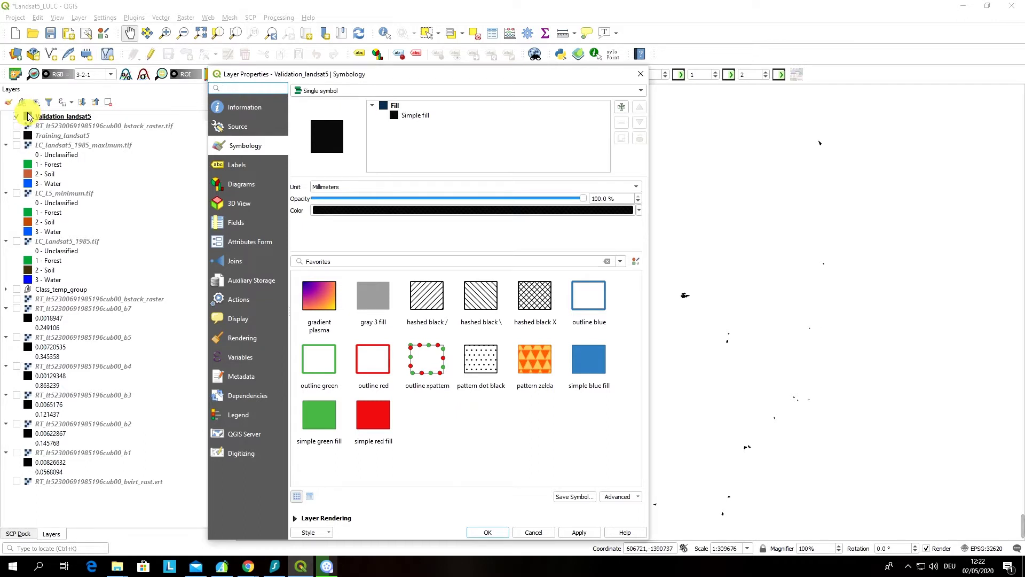
Step: Set the Validation_landsat5 simple fill colour to red (R 242, #f20000) and apply it
{"action": "left_click", "coordinate": [395, 115]}
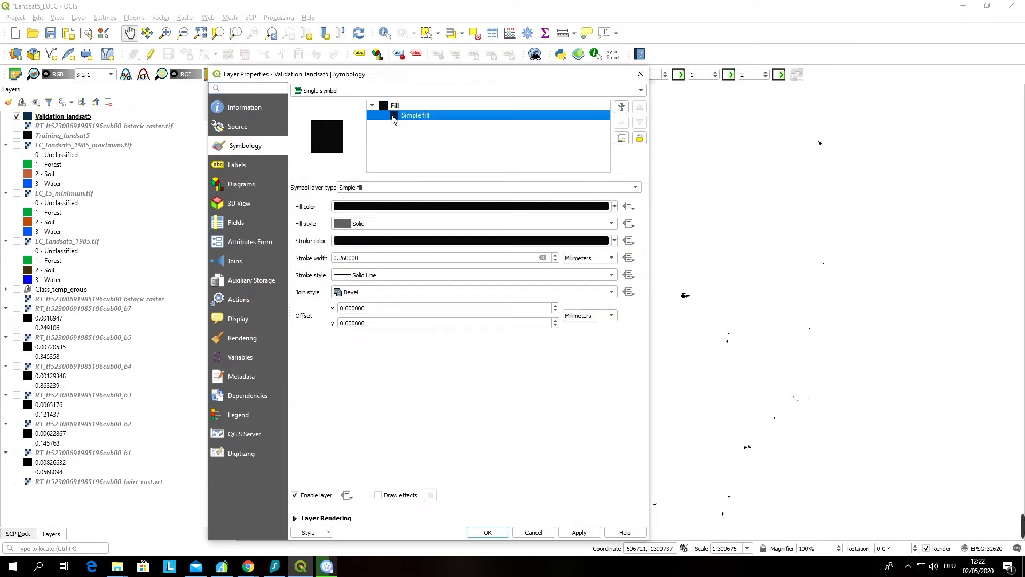
{"action": "left_click", "coordinate": [393, 207]}
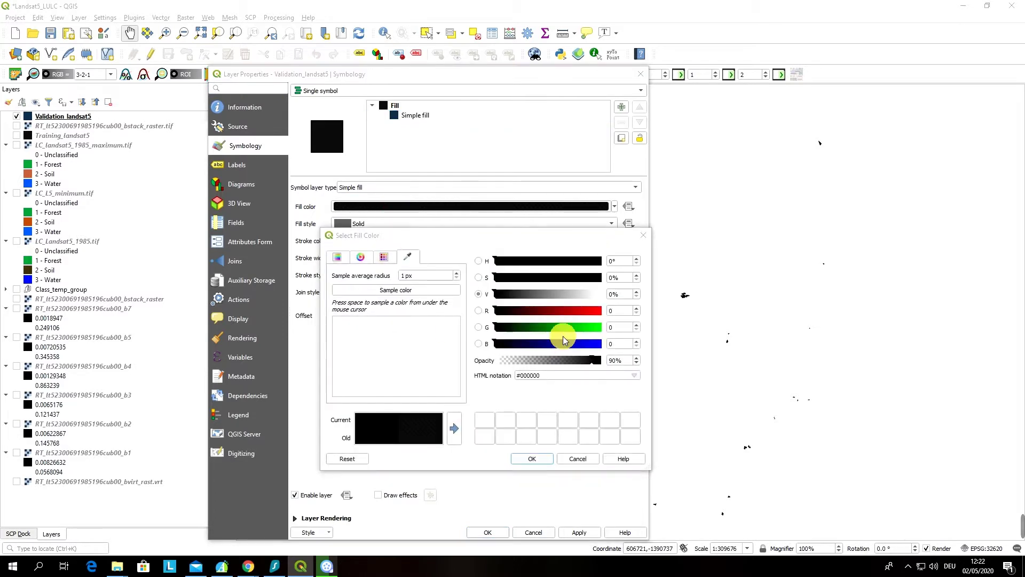
{"action": "left_click", "coordinate": [596, 311]}
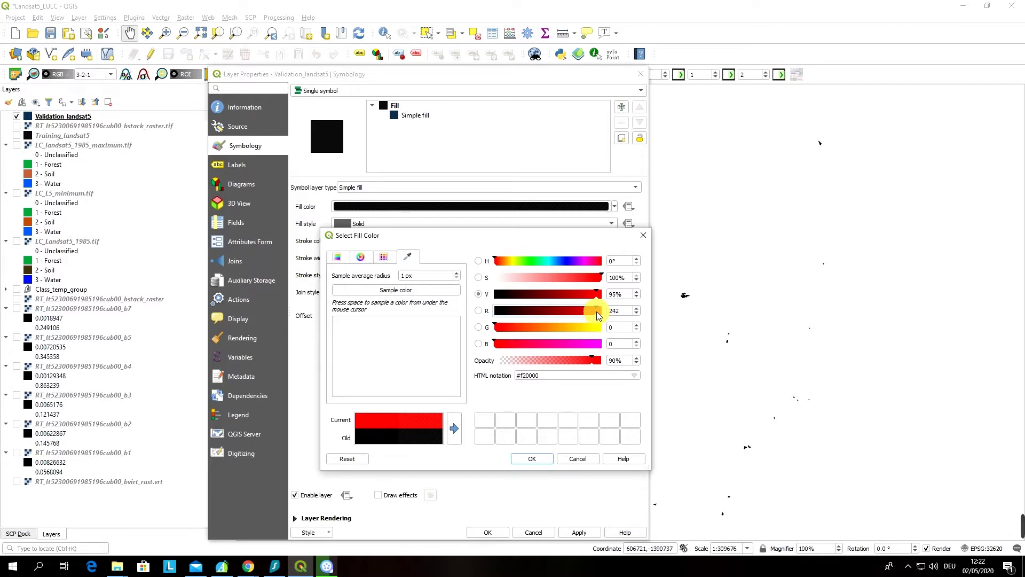
{"action": "left_click", "coordinate": [539, 459]}
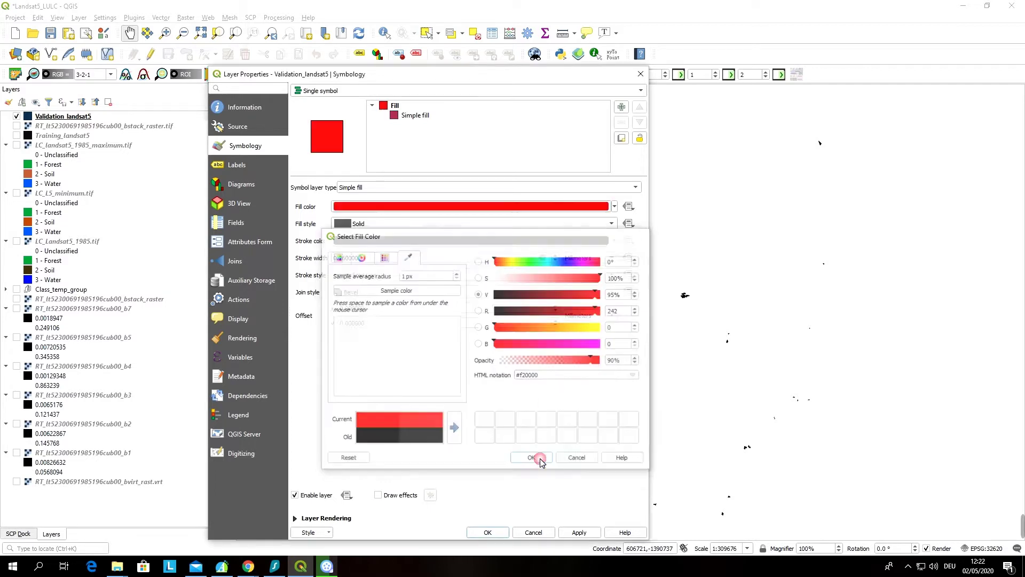
{"action": "left_click", "coordinate": [578, 531]}
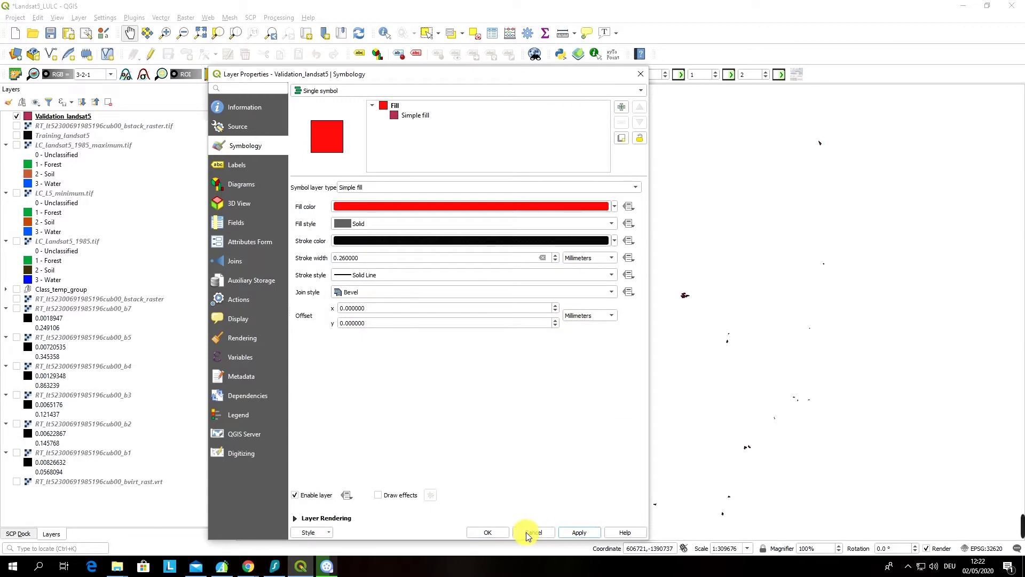
{"action": "left_click", "coordinate": [487, 531]}
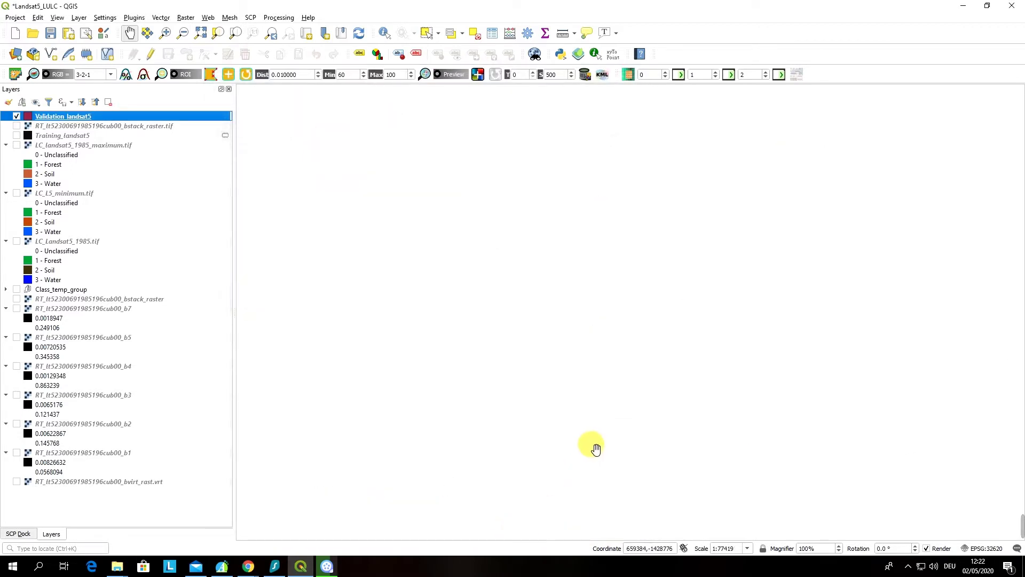
Step: Turn on LC_L5_minimum.tif under the red polygons and zoom in to inspect one polygon
{"action": "scroll", "coordinate": [594, 449], "scroll_direction": "down", "scroll_amount": 2}
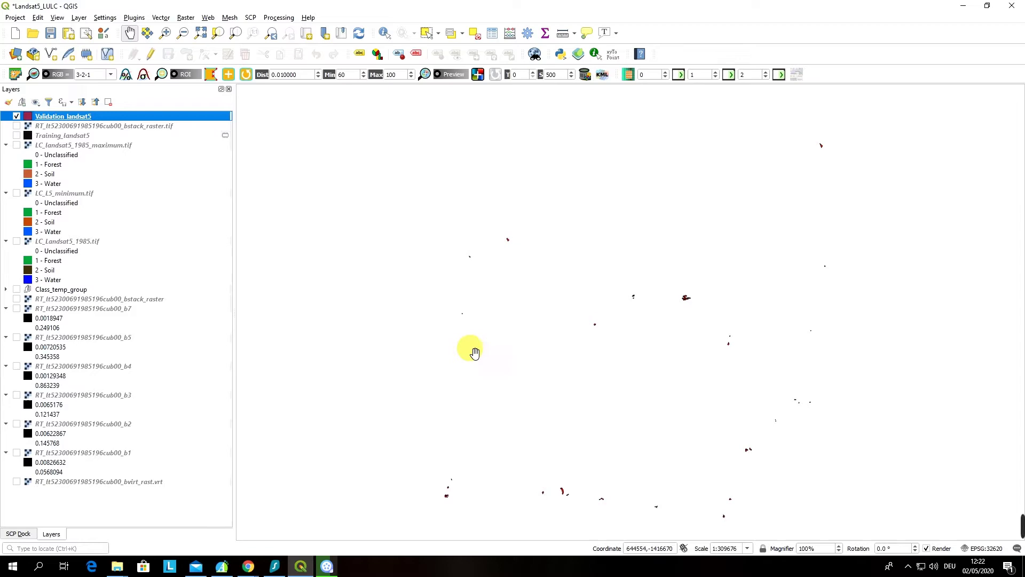
{"action": "left_click", "coordinate": [16, 193]}
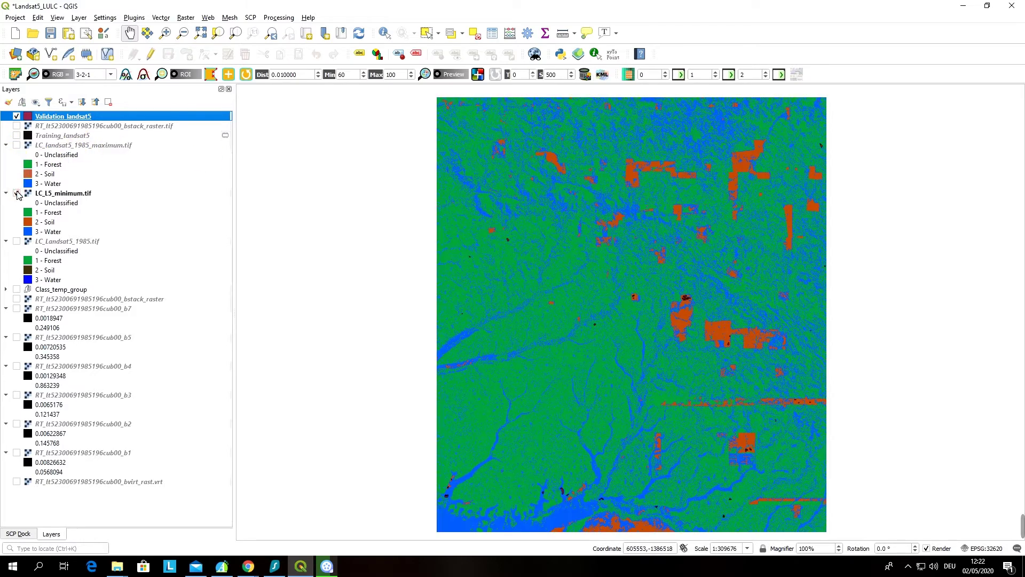
{"action": "left_click", "coordinate": [17, 194]}
{"action": "scroll", "coordinate": [758, 357], "scroll_direction": "up", "scroll_amount": 3}
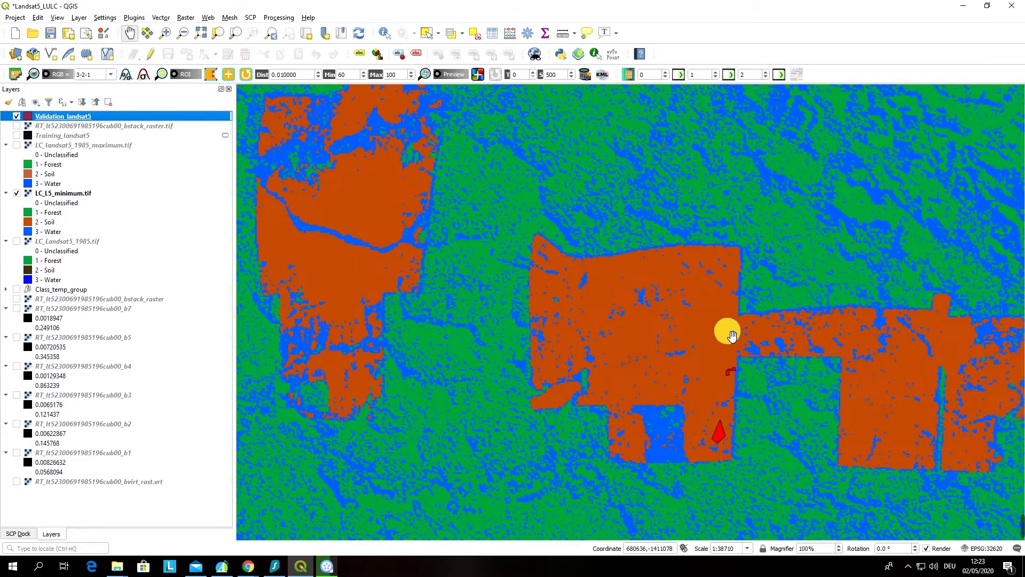
{"action": "left_click_drag", "start_coordinate": [766, 401], "coordinate": [696, 359]}
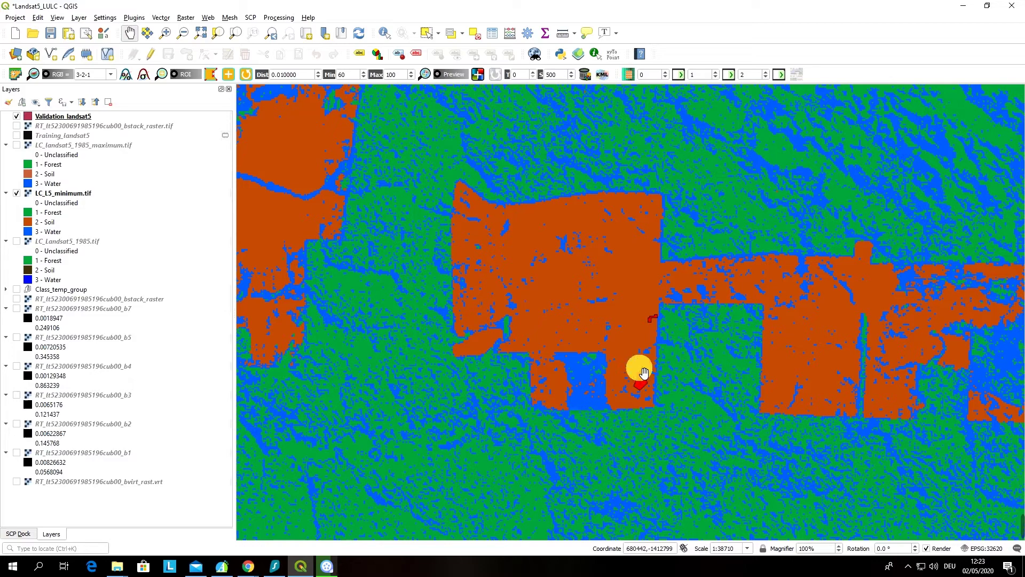
{"action": "scroll", "coordinate": [640, 368], "scroll_direction": "down", "scroll_amount": 3}
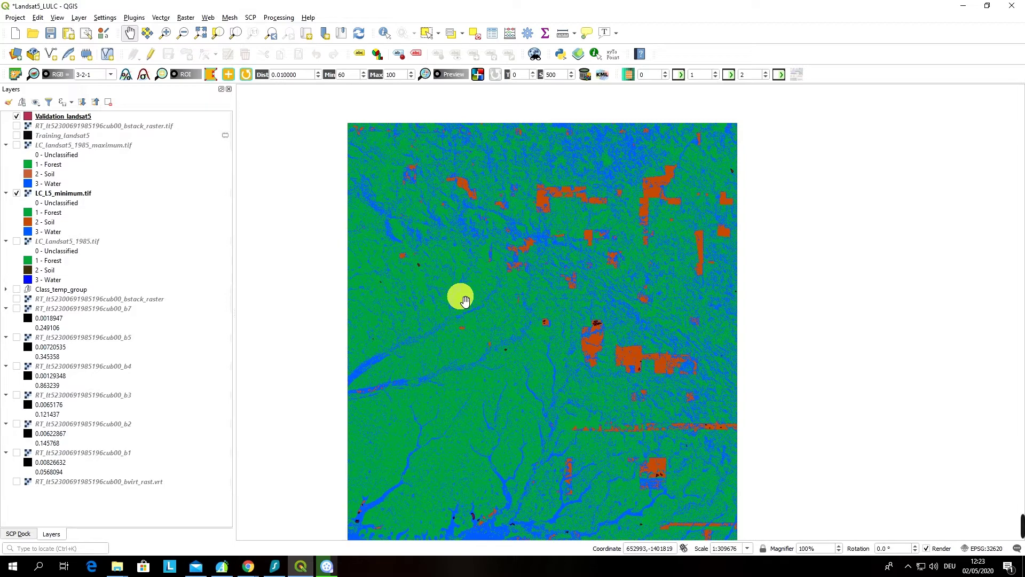
{"action": "left_click", "coordinate": [18, 533]}
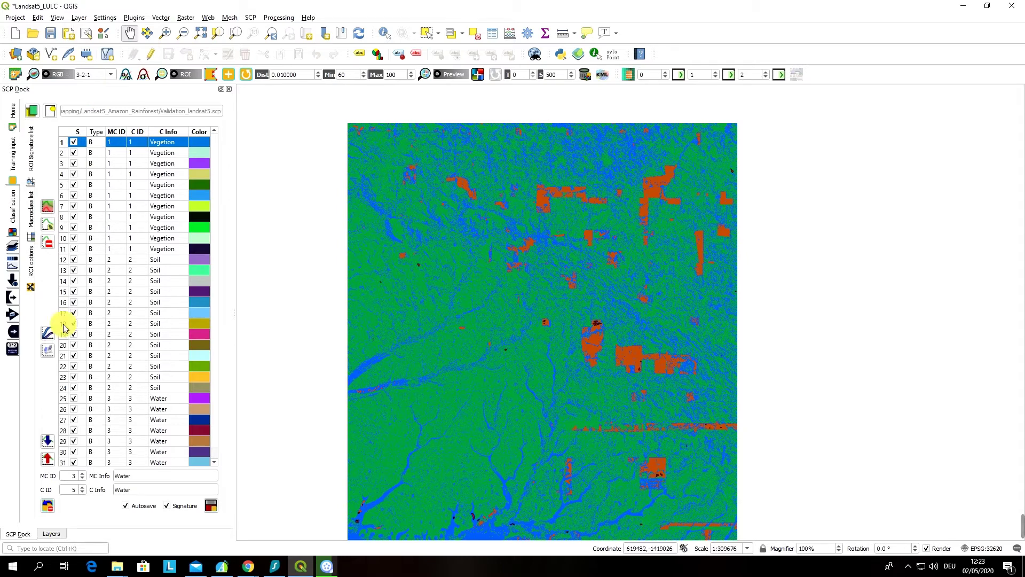
{"action": "left_click", "coordinate": [55, 533]}
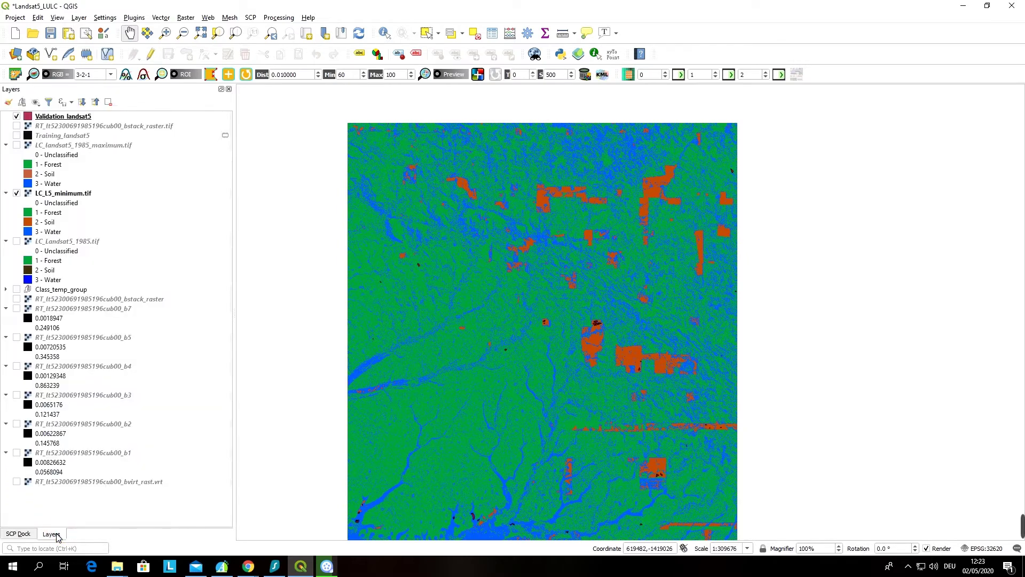
Step: Select the Training_landsat5 layer and open Save Scratch Layer from its scratch-layer icon
{"action": "left_click", "coordinate": [59, 137]}
{"action": "left_click", "coordinate": [60, 139]}
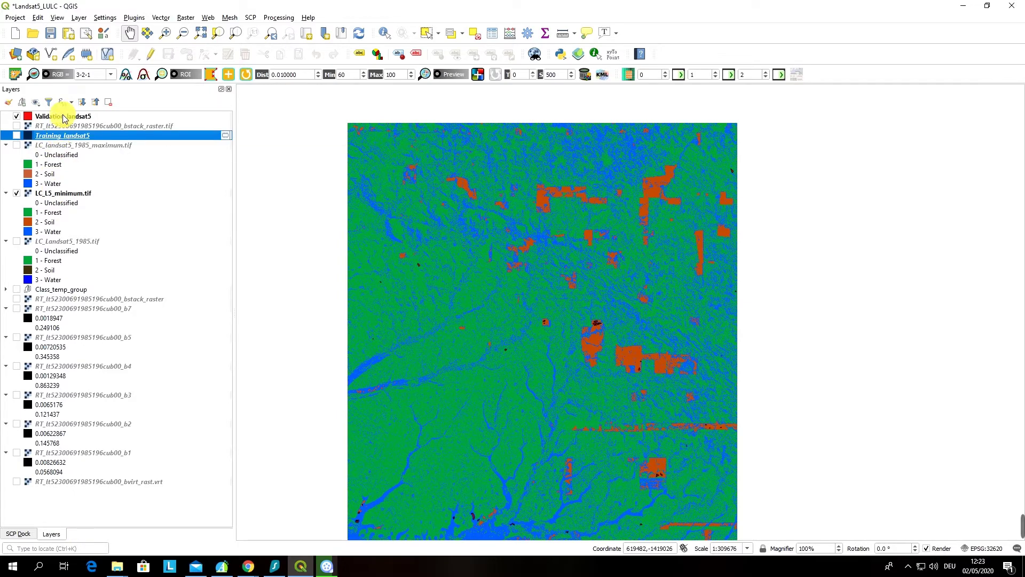
{"action": "left_click", "coordinate": [63, 116]}
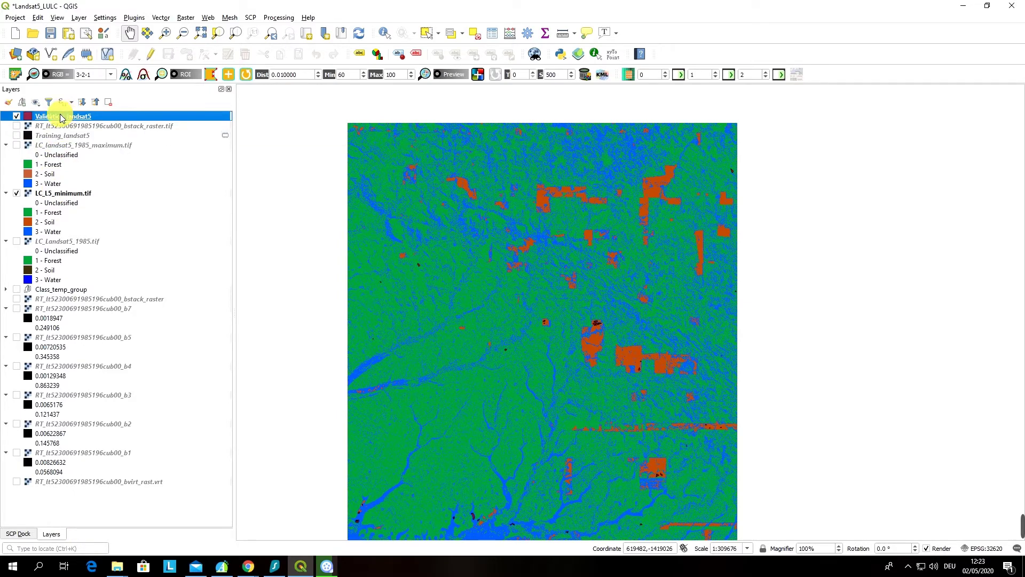
{"action": "left_click", "coordinate": [60, 136]}
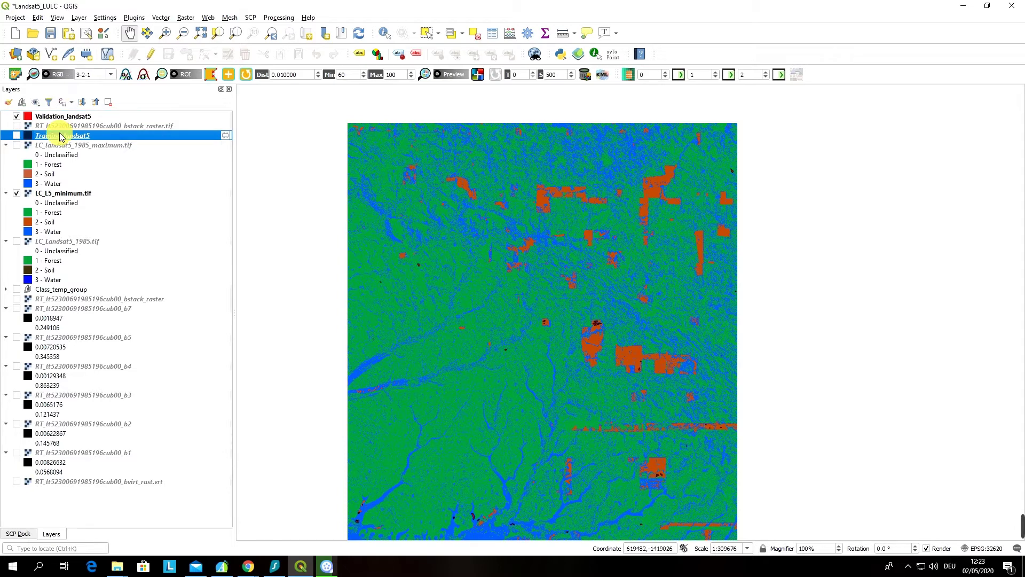
{"action": "right_click", "coordinate": [60, 136]}
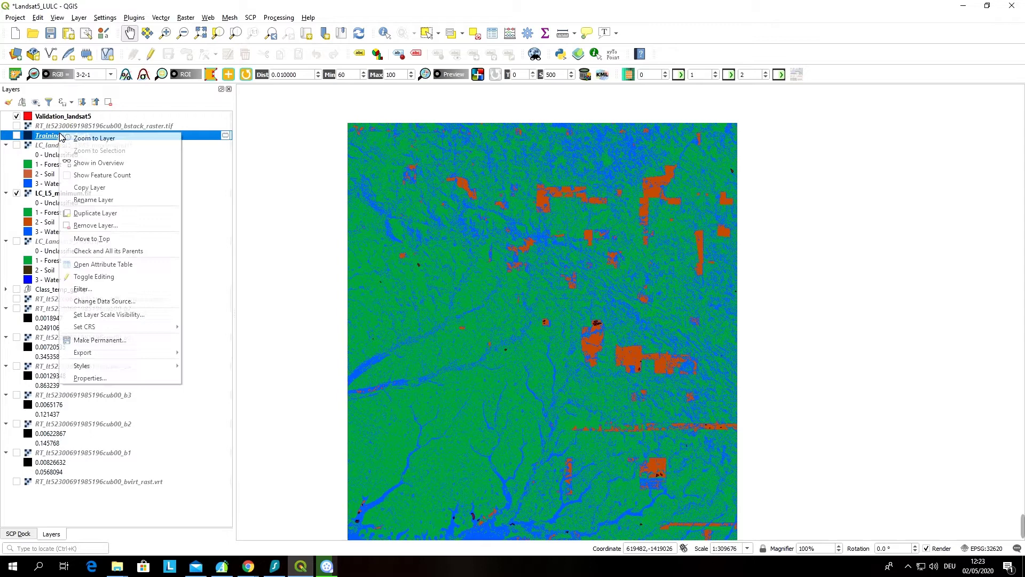
{"action": "left_click", "coordinate": [216, 136]}
{"action": "left_click", "coordinate": [226, 137]}
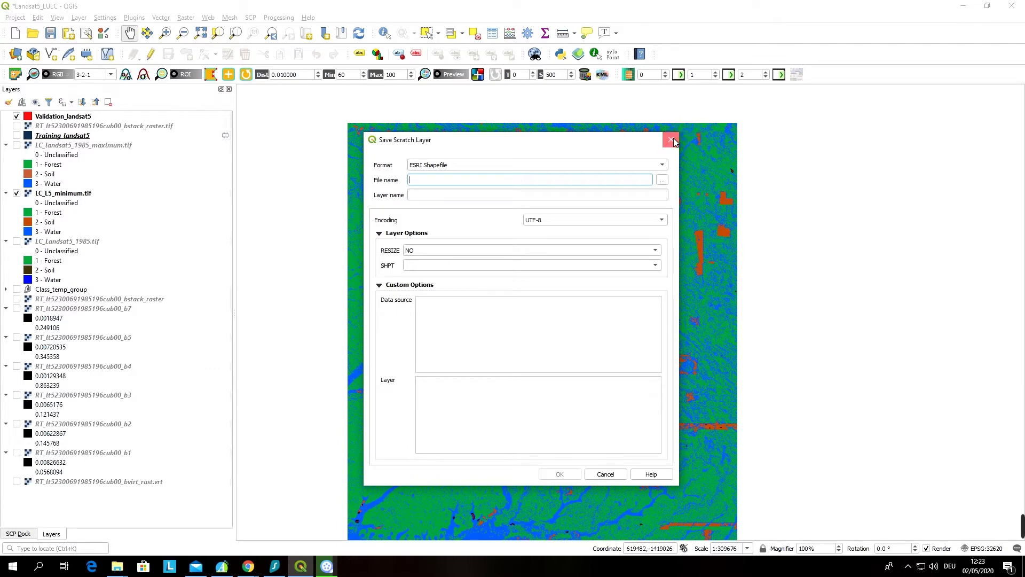
Step: Save Training_landsat5 as ESRI Shapefile Training_LAndsat85.shp in the Landsat5_Amazon_Rainforest folder
{"action": "left_click", "coordinate": [671, 139]}
{"action": "left_click", "coordinate": [226, 137]}
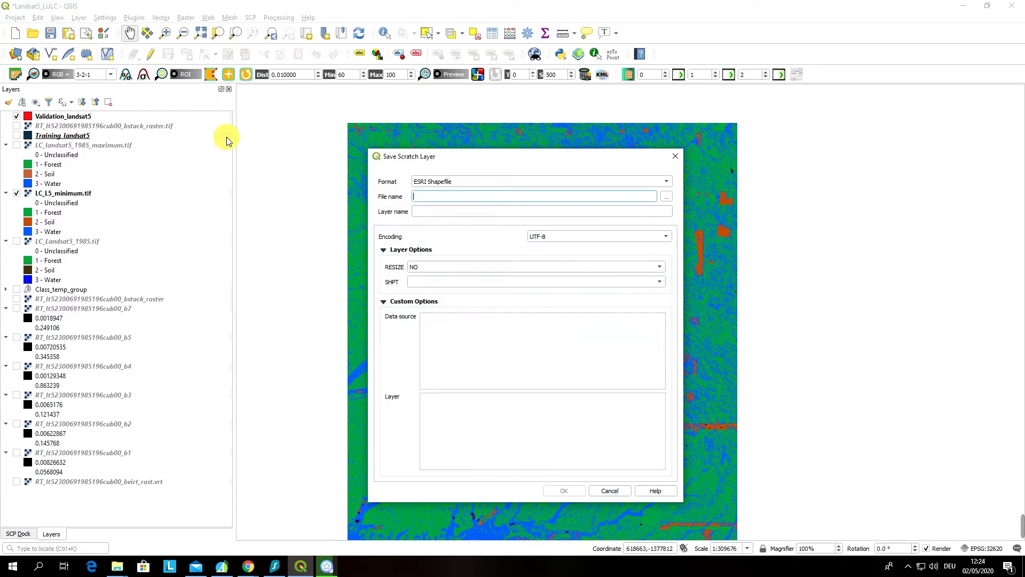
{"action": "left_click", "coordinate": [495, 197]}
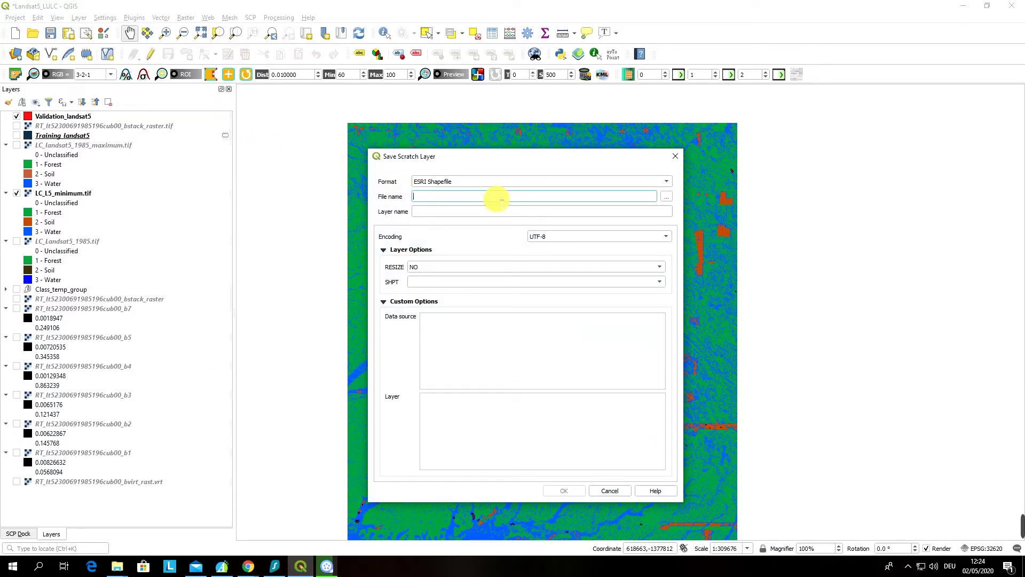
{"action": "type", "text": "Tra"}
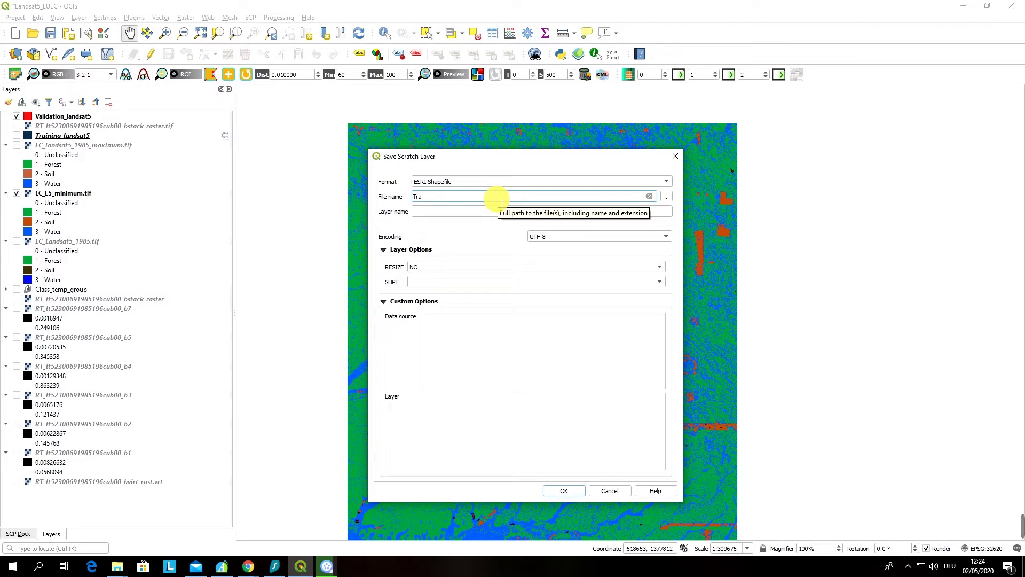
{"action": "type", "text": "ining_LAndsat8"}
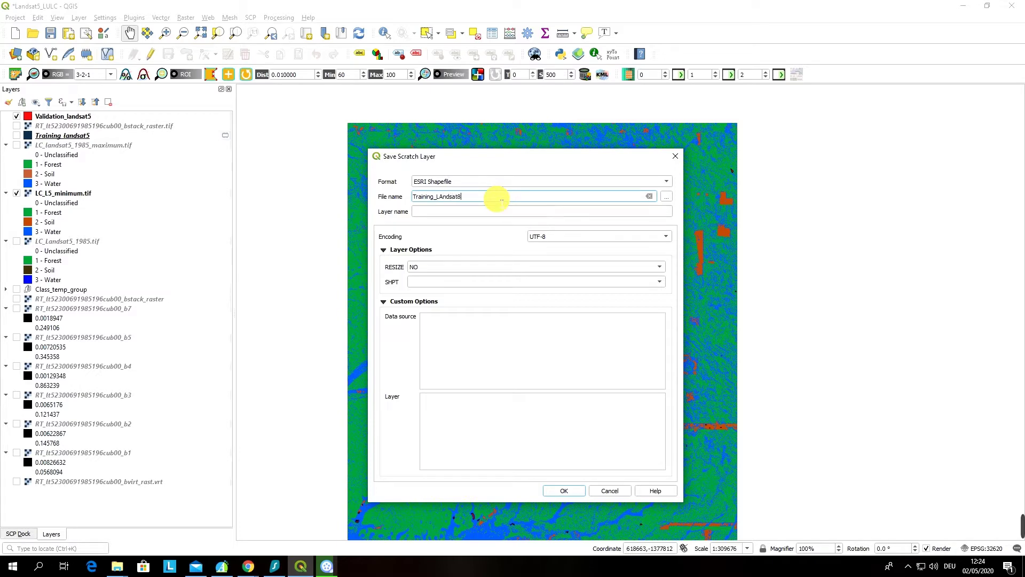
{"action": "type", "text": "5"}
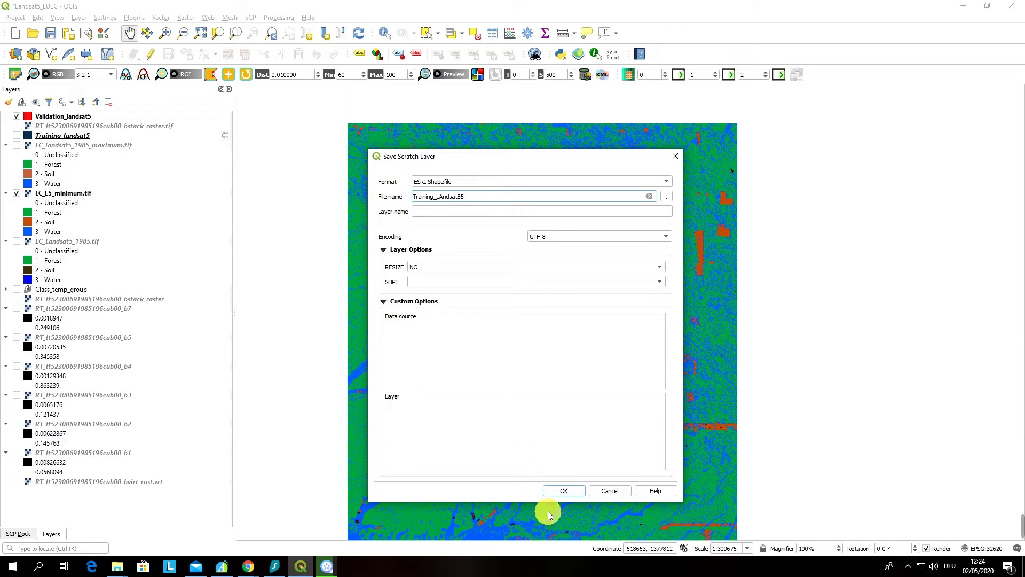
{"action": "left_click", "coordinate": [666, 196]}
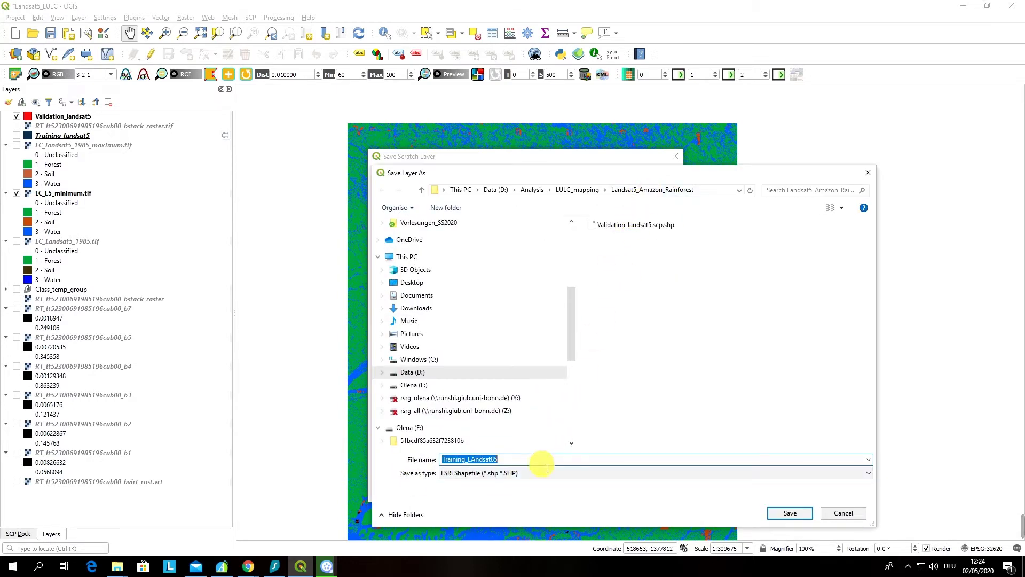
{"action": "left_click", "coordinate": [791, 513]}
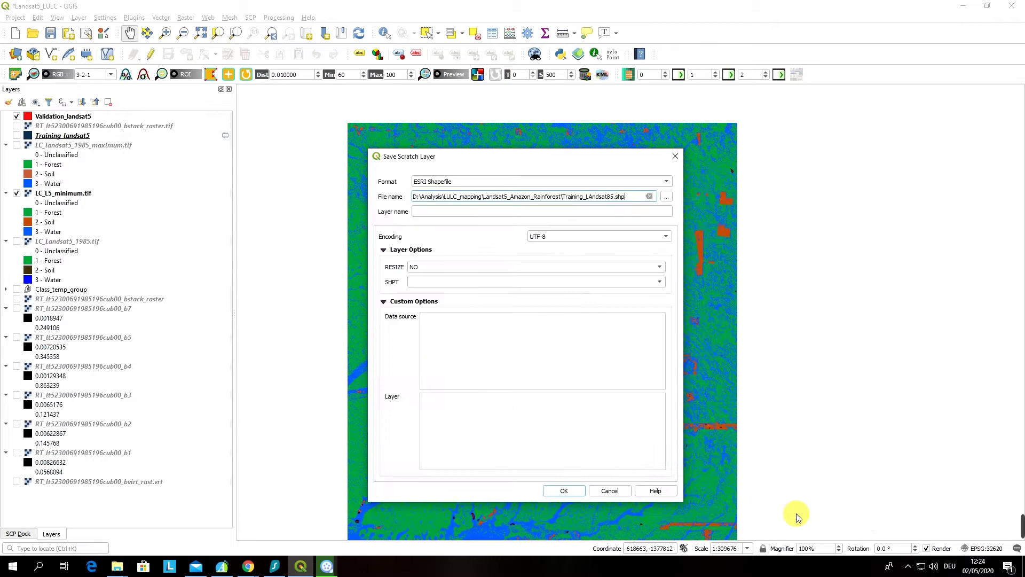
{"action": "left_click", "coordinate": [555, 492]}
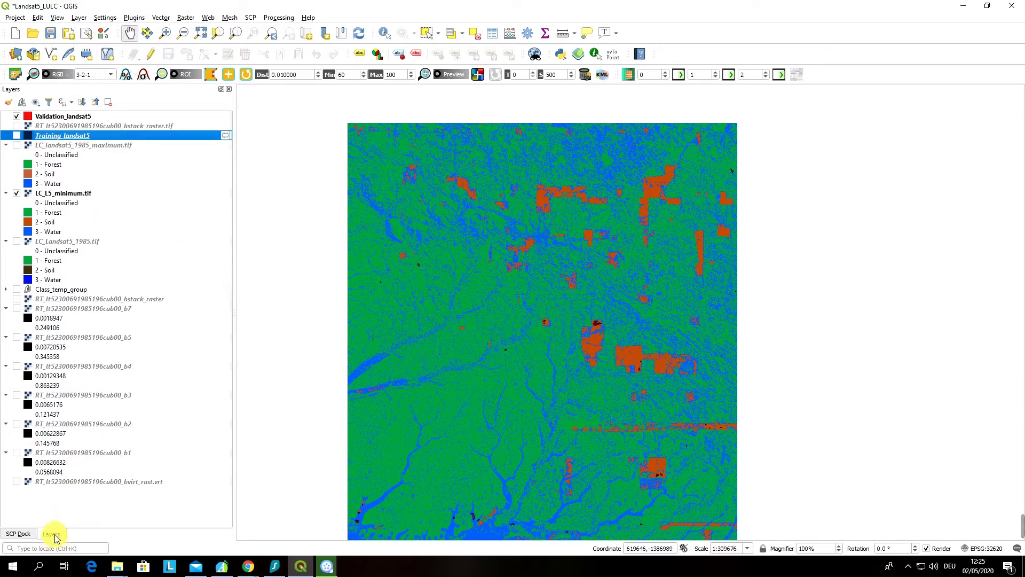
{"action": "left_click", "coordinate": [18, 534]}
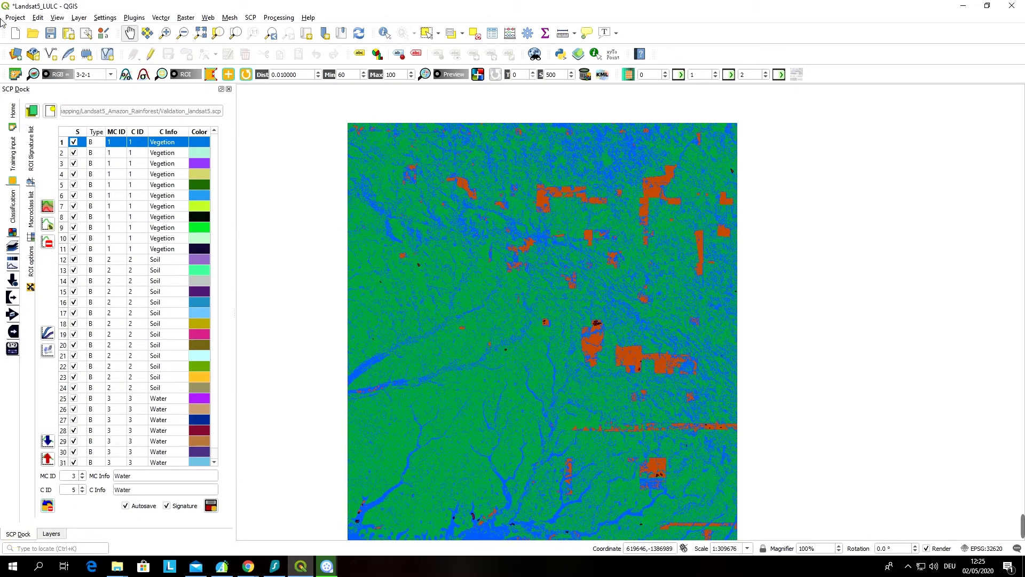
{"action": "left_click", "coordinate": [52, 533]}
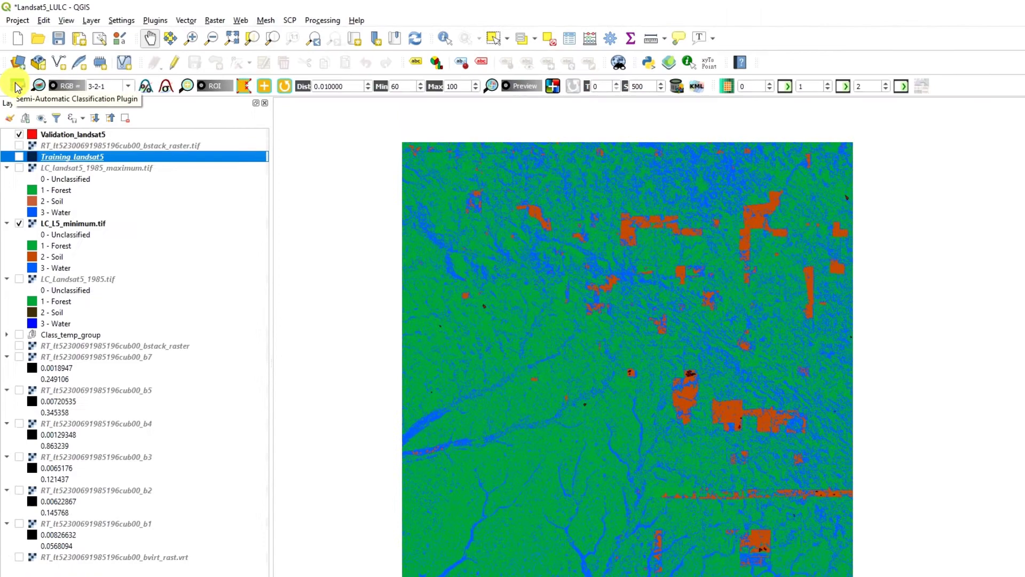
Step: Open the SCP plugin window on Postprocessing > Accuracy
{"action": "left_click", "coordinate": [18, 86]}
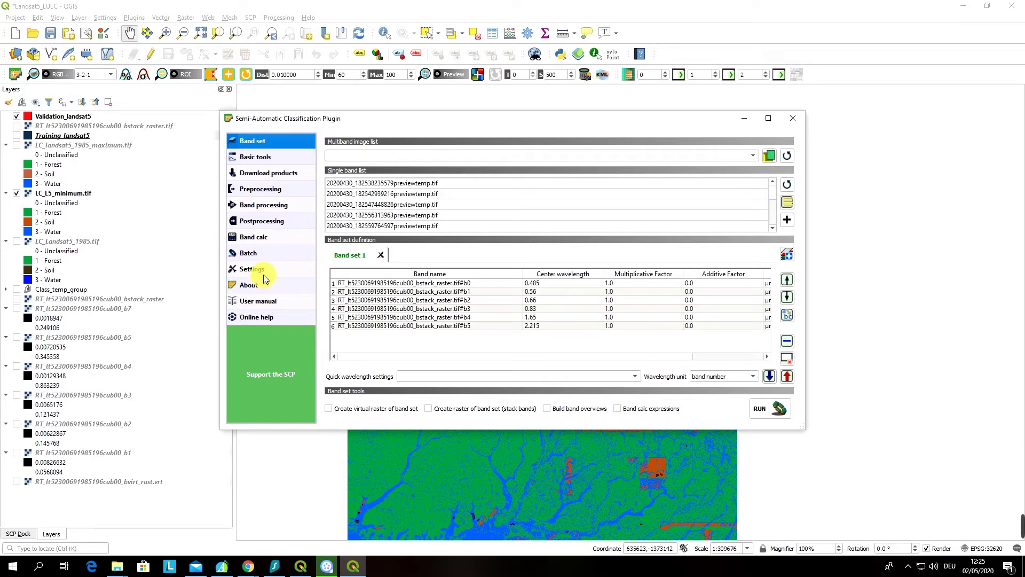
{"action": "left_click", "coordinate": [283, 221]}
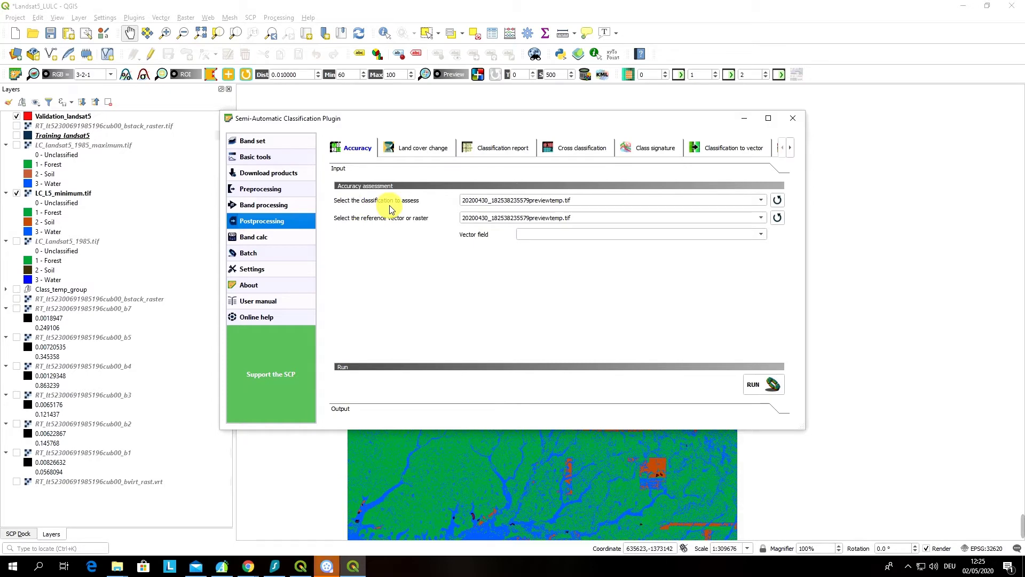
Step: Refresh the classification list and choose LC_landsat5_1985_maximum.tif as the classification to assess
{"action": "left_click", "coordinate": [761, 201]}
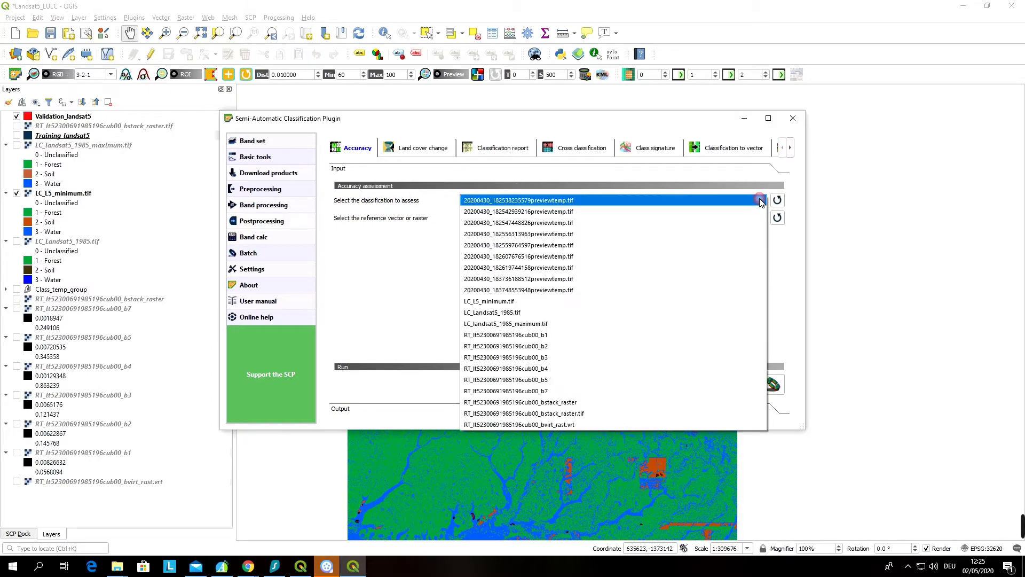
{"action": "left_click", "coordinate": [774, 198]}
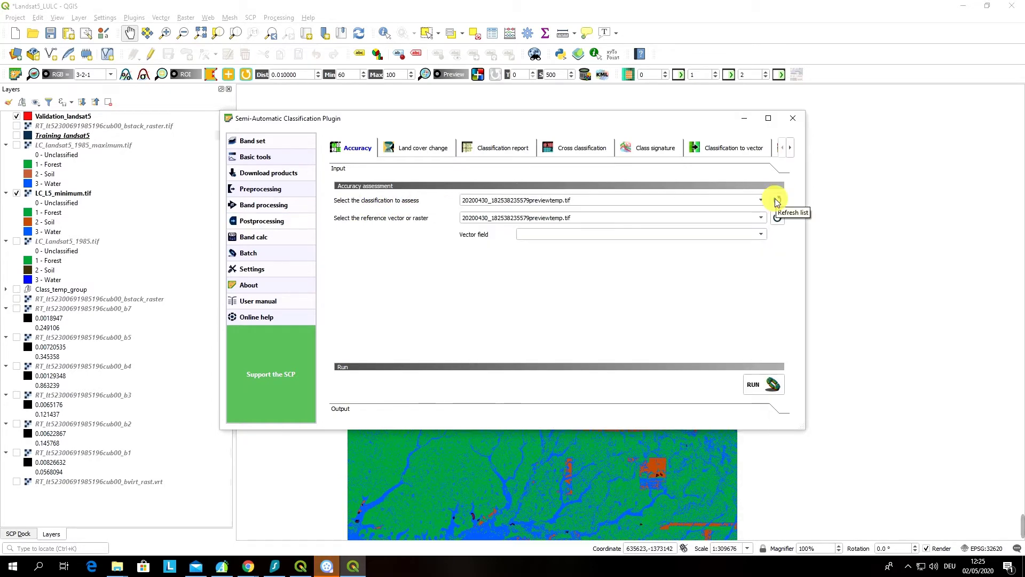
{"action": "left_click", "coordinate": [754, 199]}
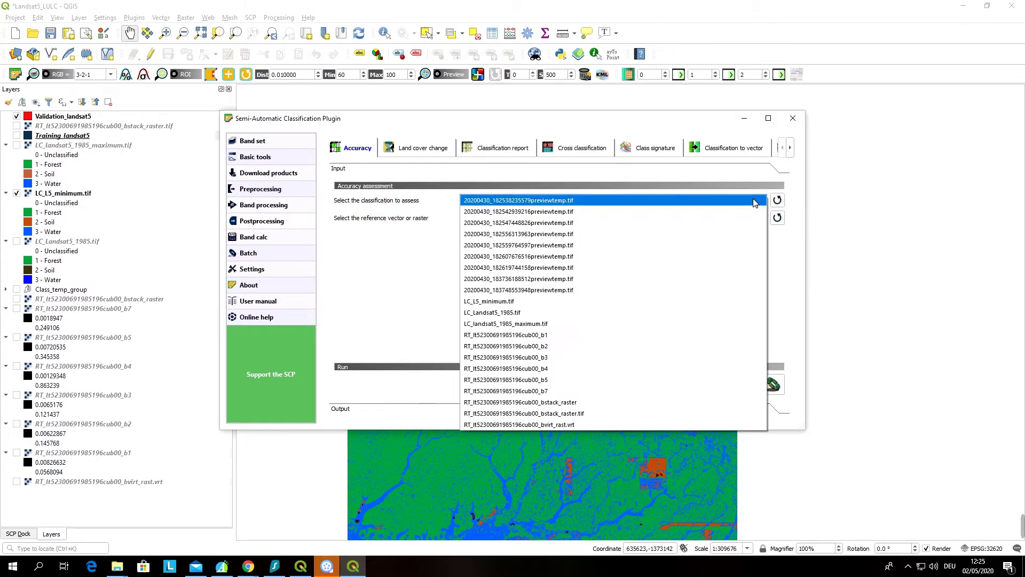
{"action": "left_click", "coordinate": [566, 324]}
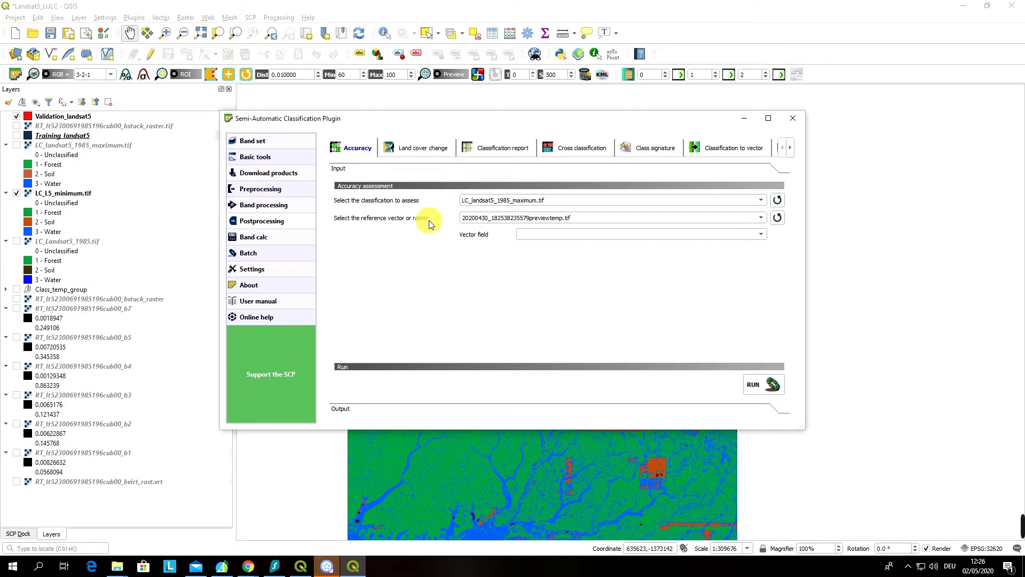
{"action": "left_click", "coordinate": [703, 219]}
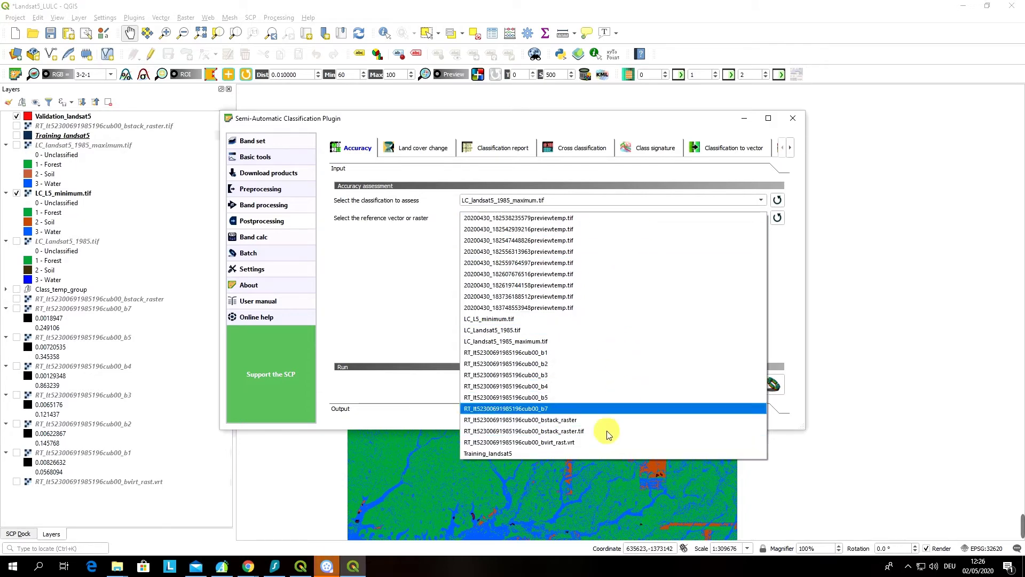
Step: Choose Validation_landsat5 as the reference vector, using MC_ID as the vector field
{"action": "left_click", "coordinate": [788, 235]}
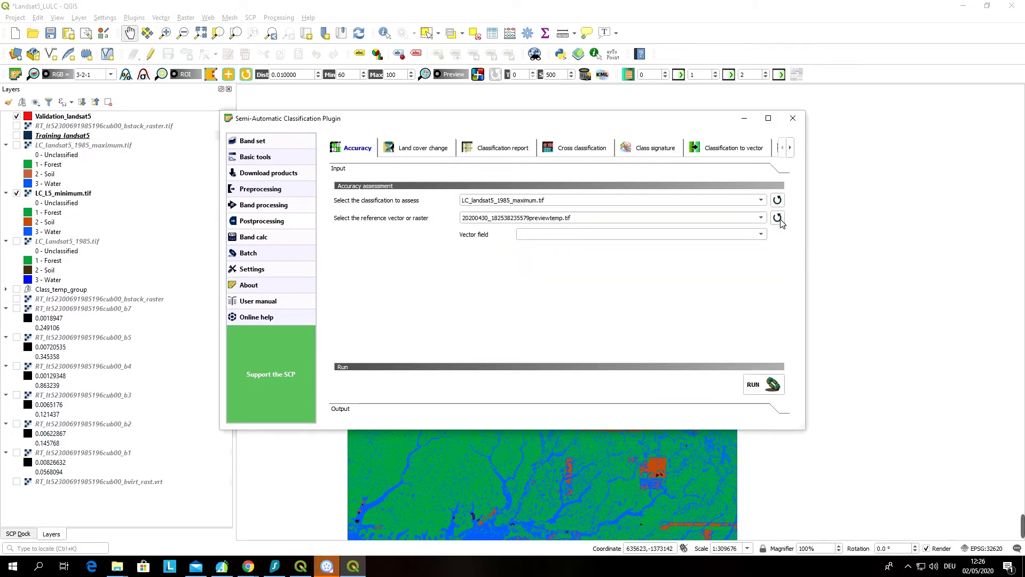
{"action": "left_click", "coordinate": [778, 218]}
{"action": "left_click", "coordinate": [762, 219]}
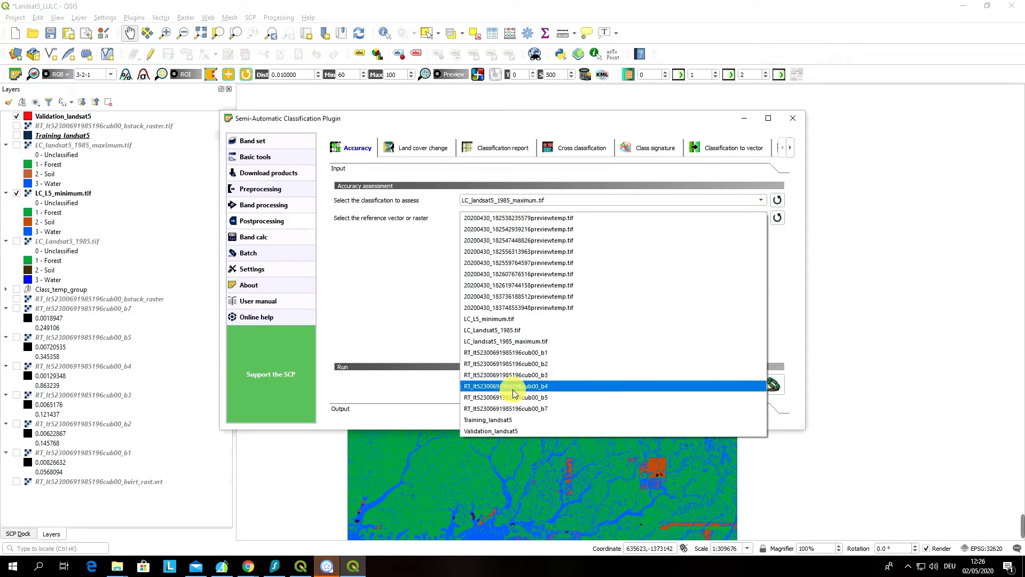
{"action": "left_click", "coordinate": [513, 431]}
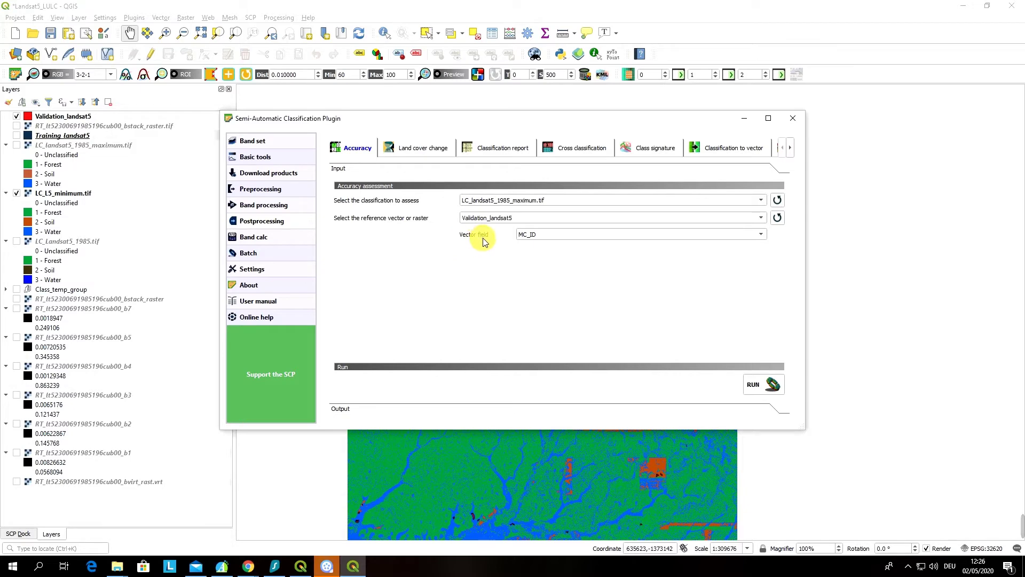
{"action": "left_click", "coordinate": [558, 235]}
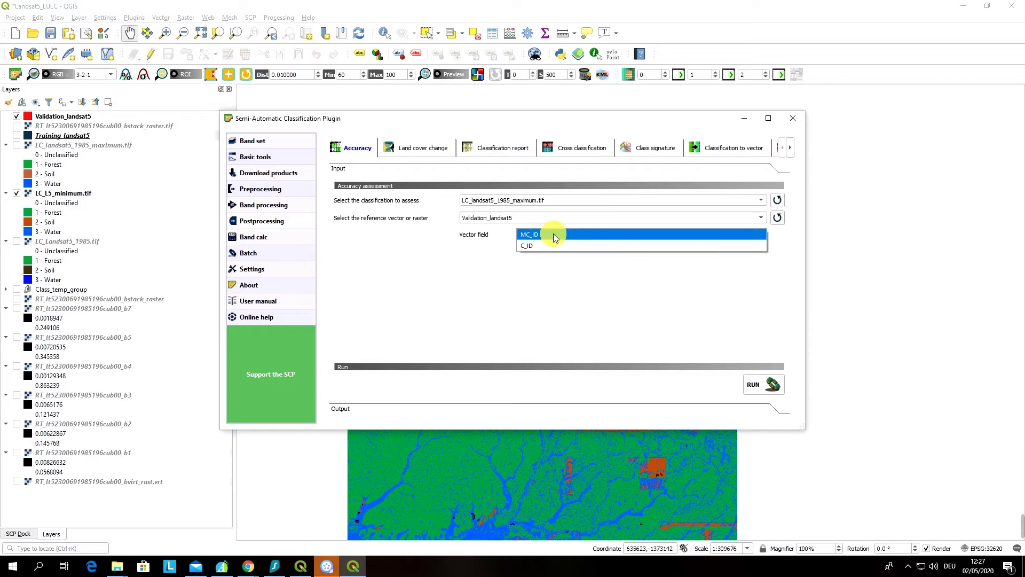
{"action": "left_click", "coordinate": [553, 237]}
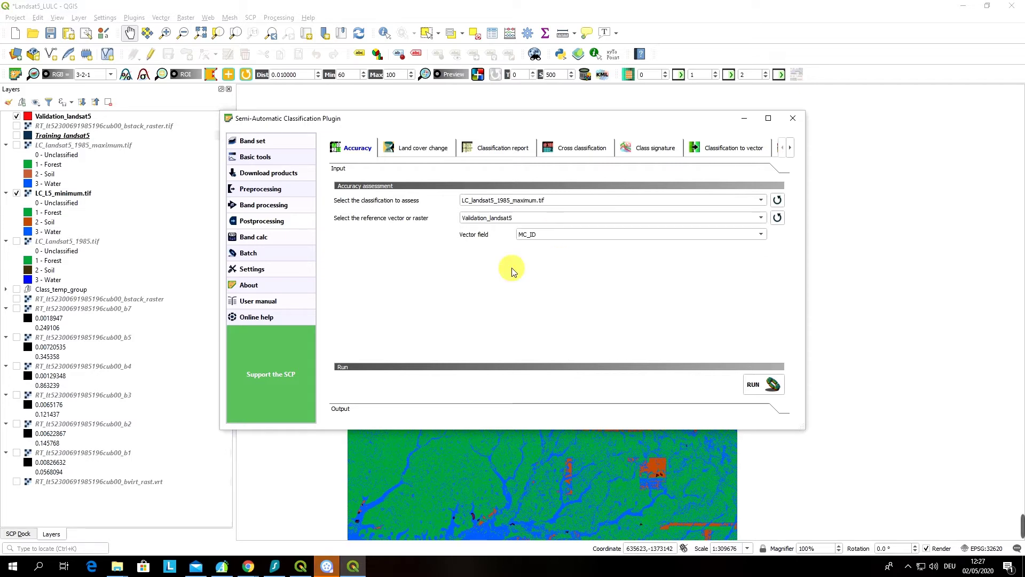
Step: Run the accuracy assessment, saving the error matrix raster as Accuracy_L85
{"action": "left_click", "coordinate": [776, 384]}
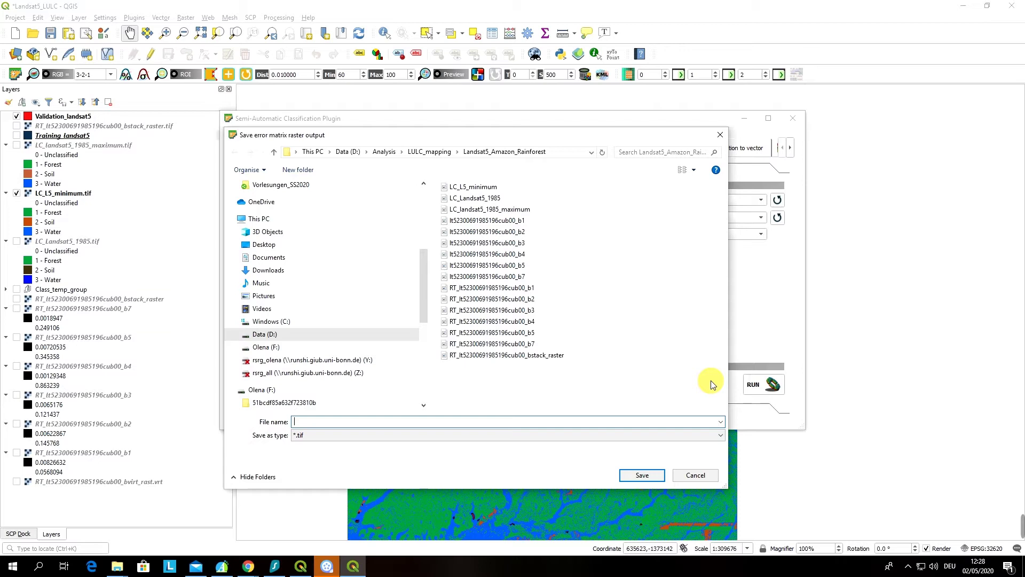
{"action": "type", "text": "Accuracy_L"}
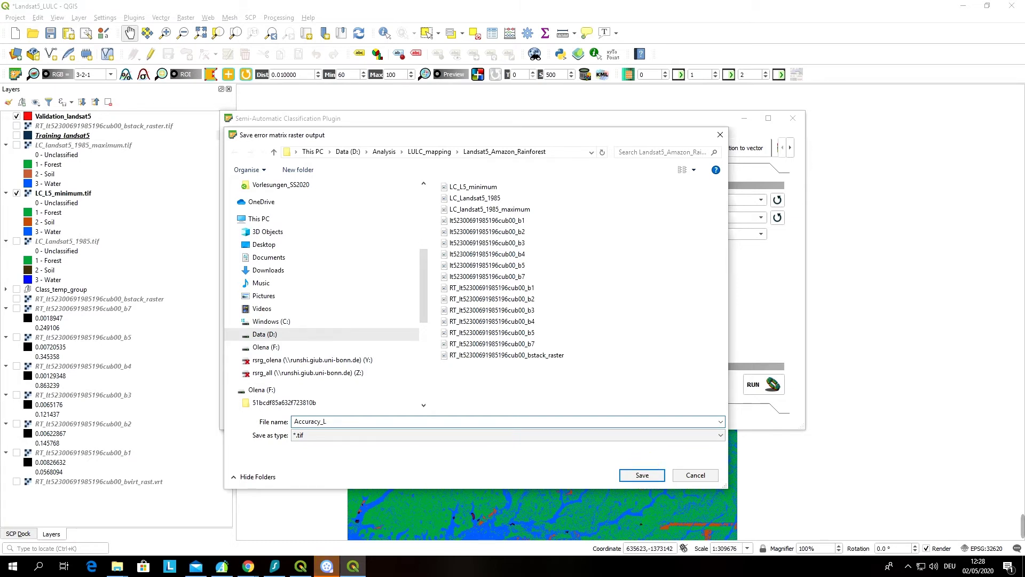
{"action": "type", "text": "85"}
{"action": "left_click", "coordinate": [644, 475]}
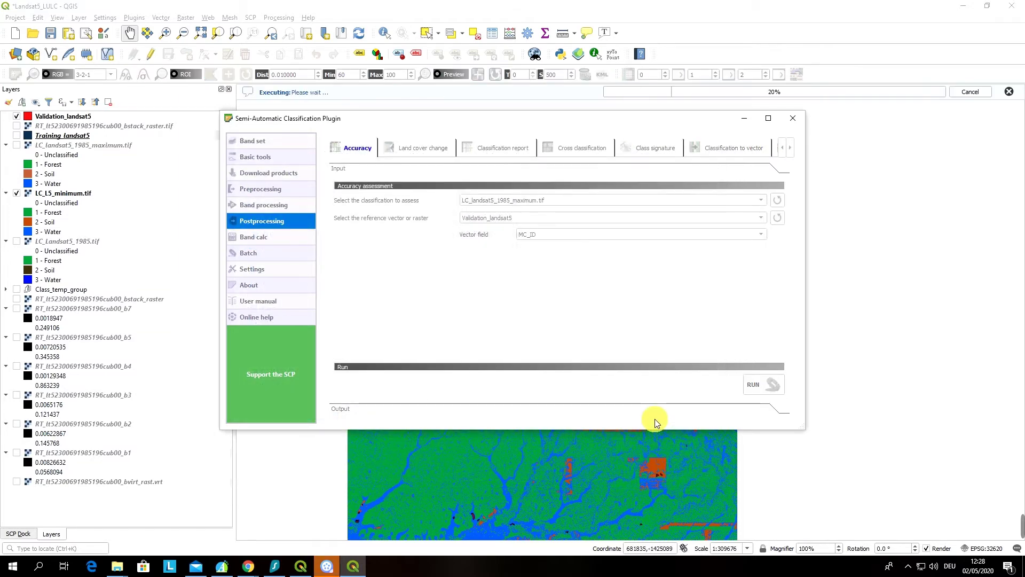